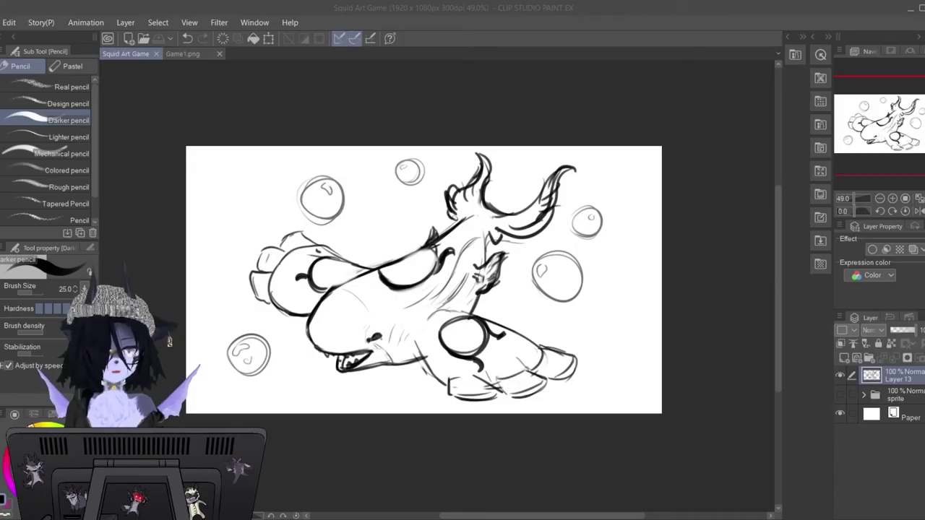
scroll(403, 401, up, 2)
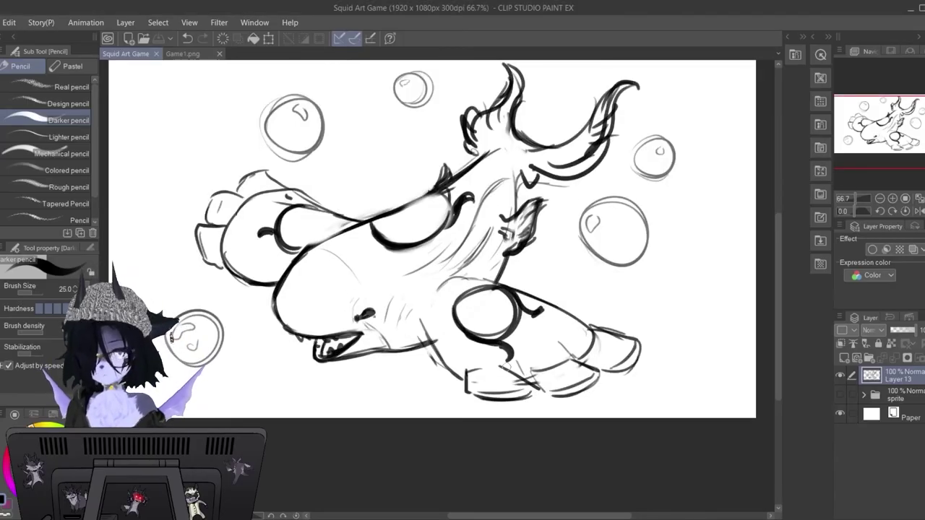
scroll(432, 238, up, 1)
scroll(432, 239, down, 2)
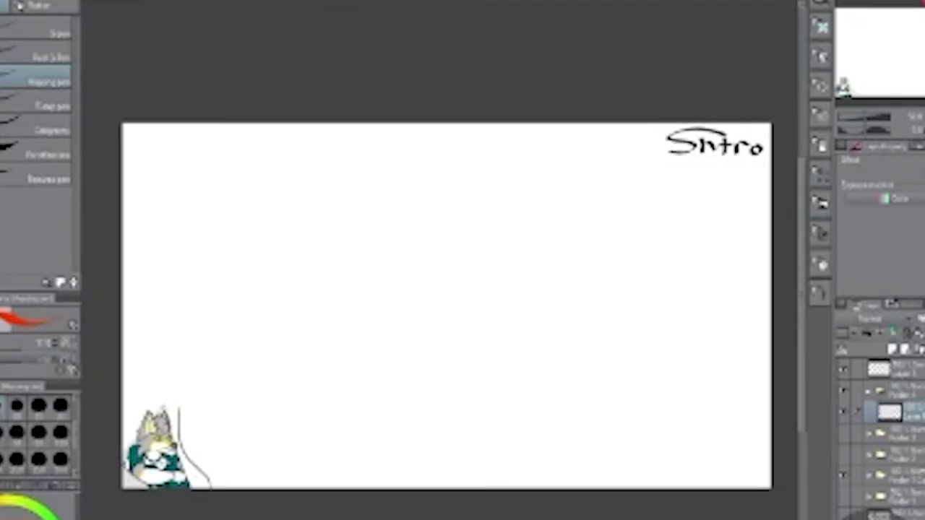
key(asciicircum)
key(ctrl+plus)
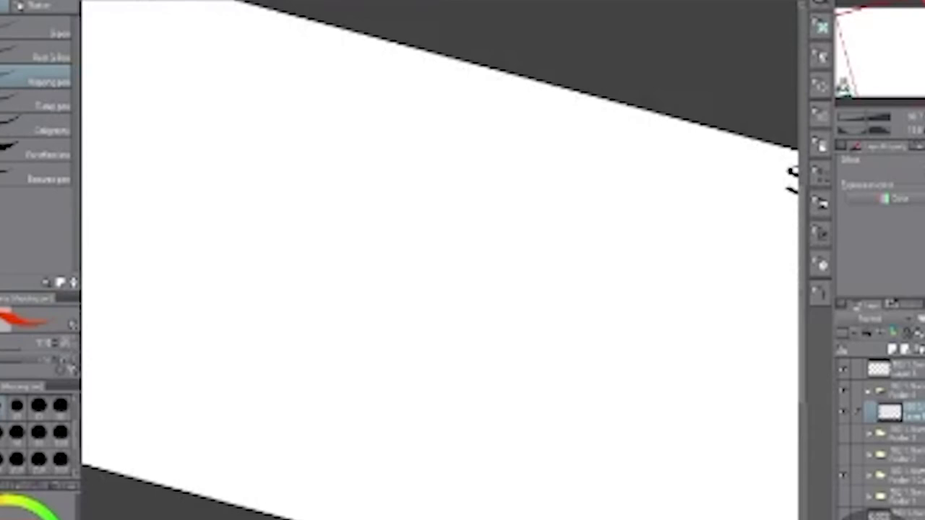
key(ctrl+plus)
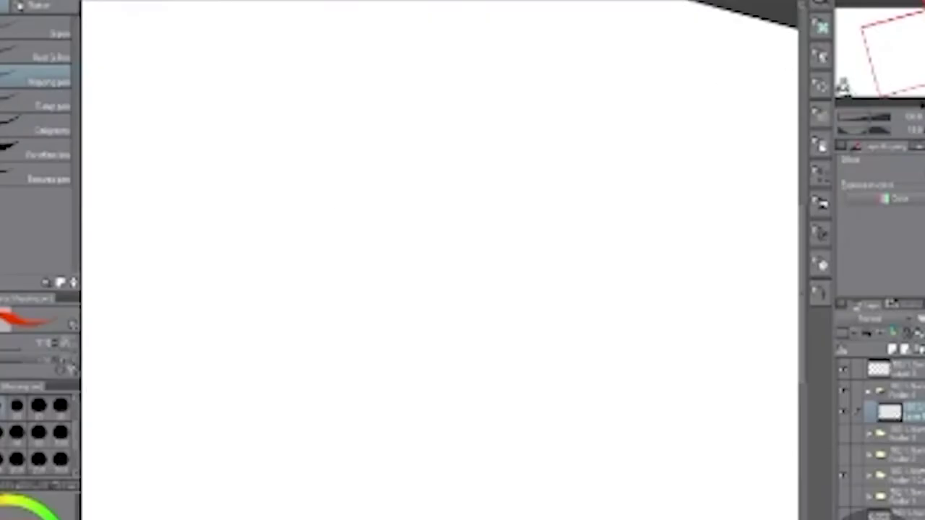
key(ctrl+minus)
key(ctrl+0)
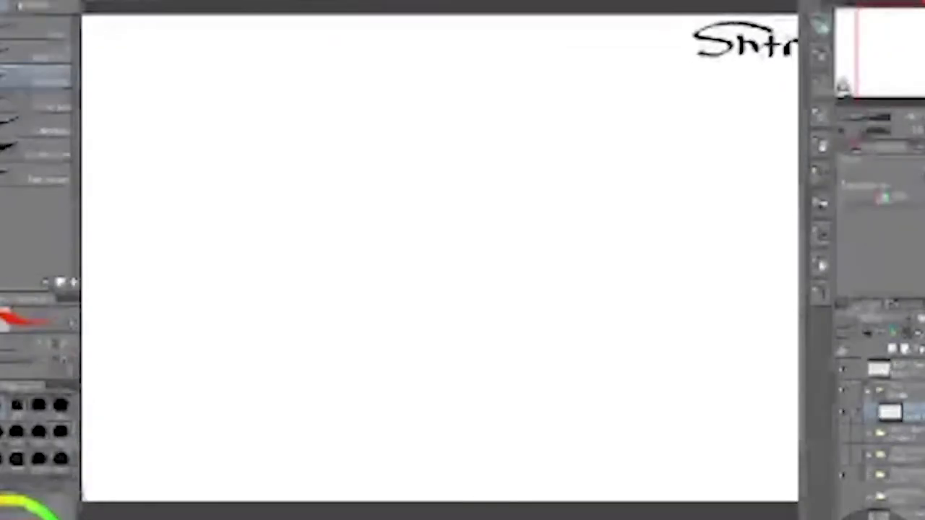
key(ctrl+minus)
key(ctrl+minus)
key(ctrl+plus)
key(ctrl+plus)
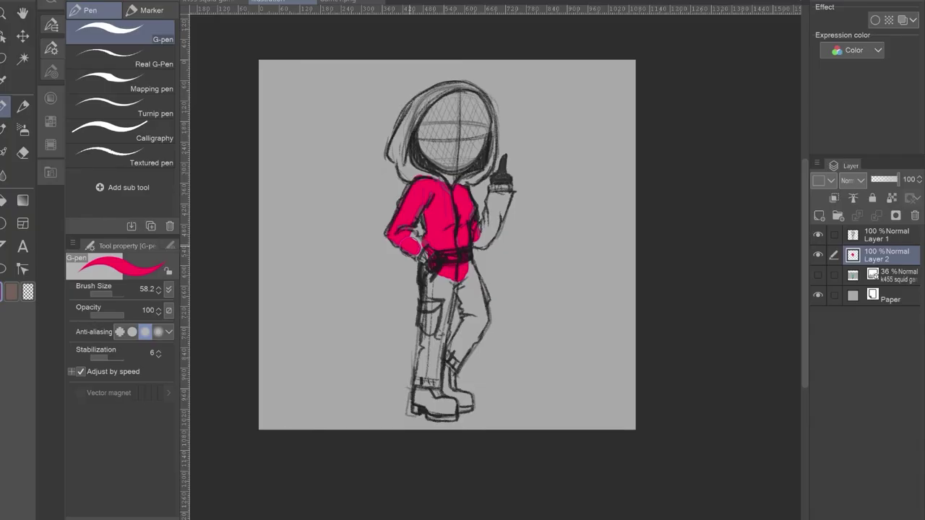
- Paint the hooded figure's jumpsuit trousers and elbow flat pinkish red on Layer 2 with the G-pen
mouse_move(420, 244)
mouse_down()
mouse_move(431, 354)
mouse_move(443, 289)
mouse_up()
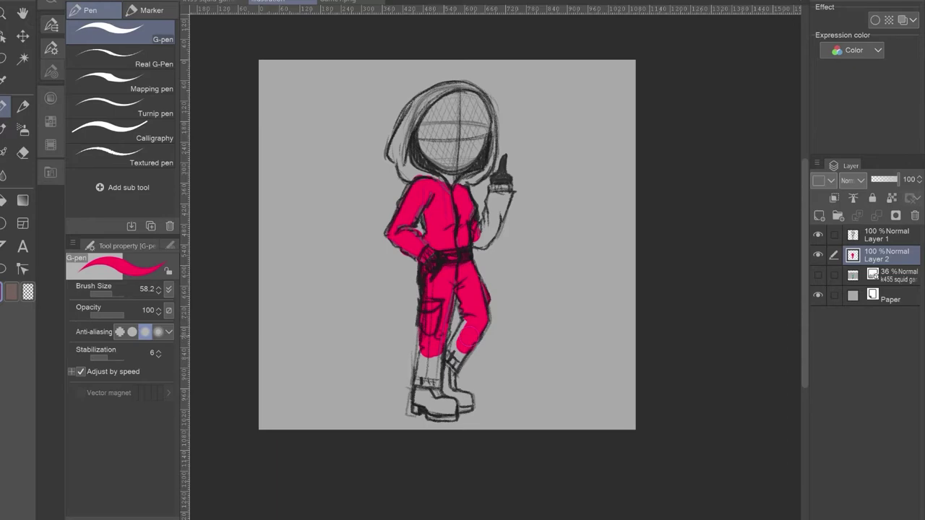
mouse_move(456, 325)
mouse_down()
mouse_move(451, 365)
mouse_move(459, 327)
mouse_move(432, 378)
mouse_up()
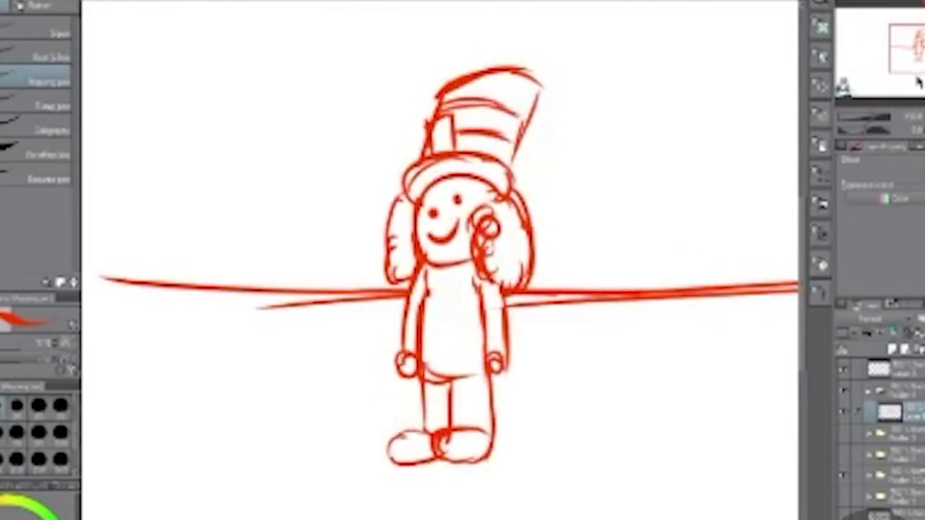
- Sketch red curls into the top-hat character's hair on both sides of the face and under the hat brim
drag(518, 247, 510, 269)
drag(417, 241, 392, 270)
drag(401, 213, 393, 253)
drag(442, 202, 436, 215)
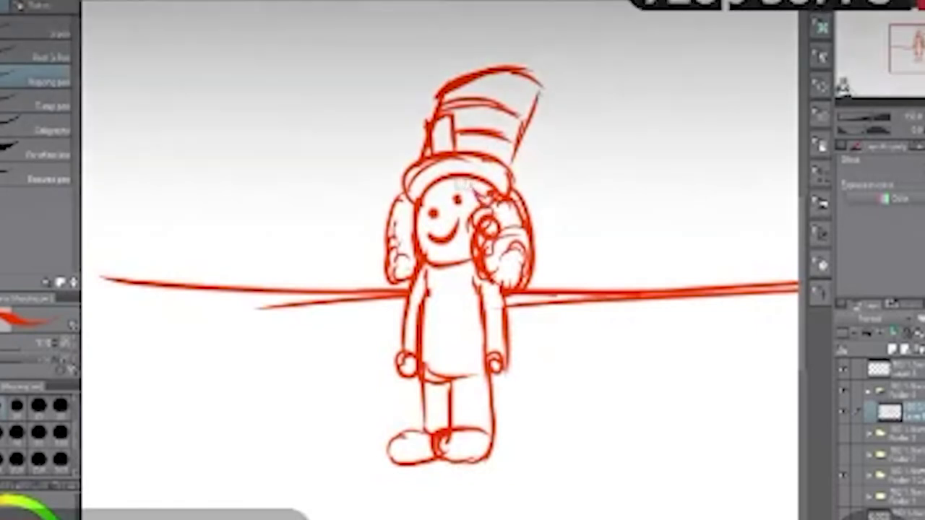
mouse_move(470, 195)
mouse_down()
mouse_move(464, 179)
mouse_move(486, 182)
mouse_move(477, 163)
mouse_up()
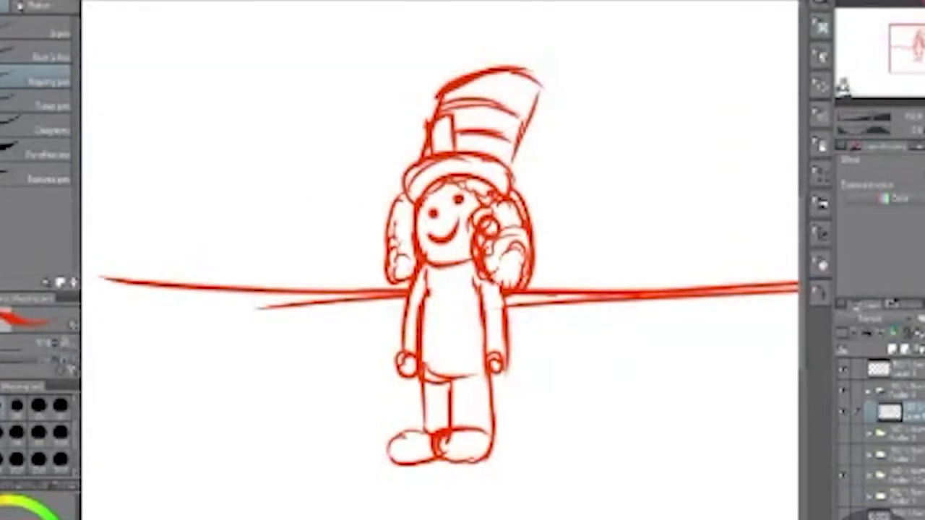
- Rough in the slanted lower edge of a large framed panel in front of the top-hat character
key(ctrl+minus)
key(ctrl+minus)
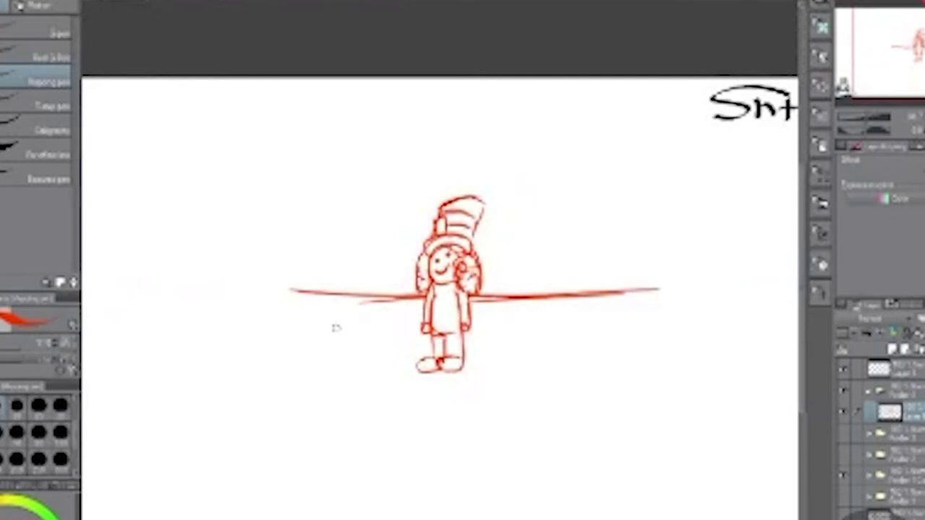
drag(301, 359, 392, 393)
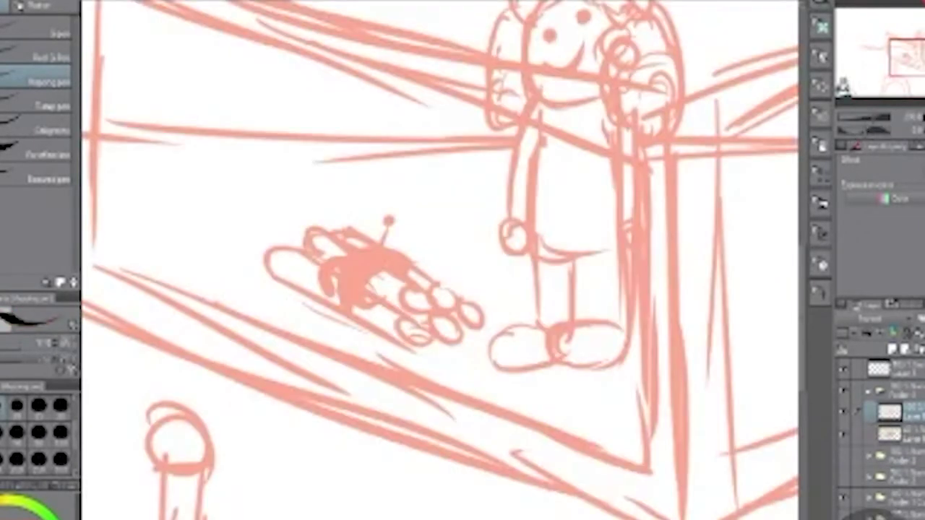
- Ink the long outer edges of the angled frame in black over the faded sketch, redoing the strokes that miss
key(minus)
key(minus)
key(minus)
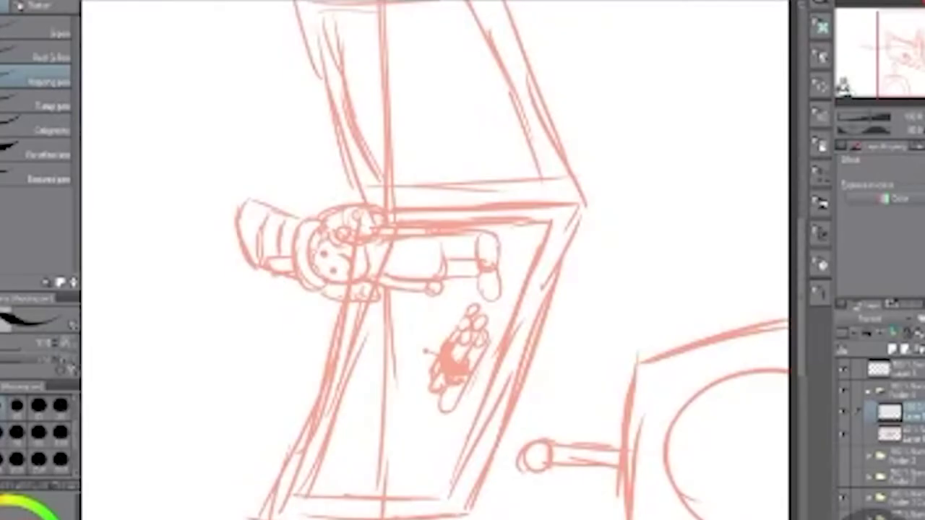
drag(361, 231, 237, 506)
key(ctrl+z)
drag(375, 232, 250, 519)
drag(377, 230, 584, 247)
key(ctrl+z)
mouse_move(377, 230)
mouse_down()
mouse_move(577, 231)
mouse_move(466, 518)
mouse_up()
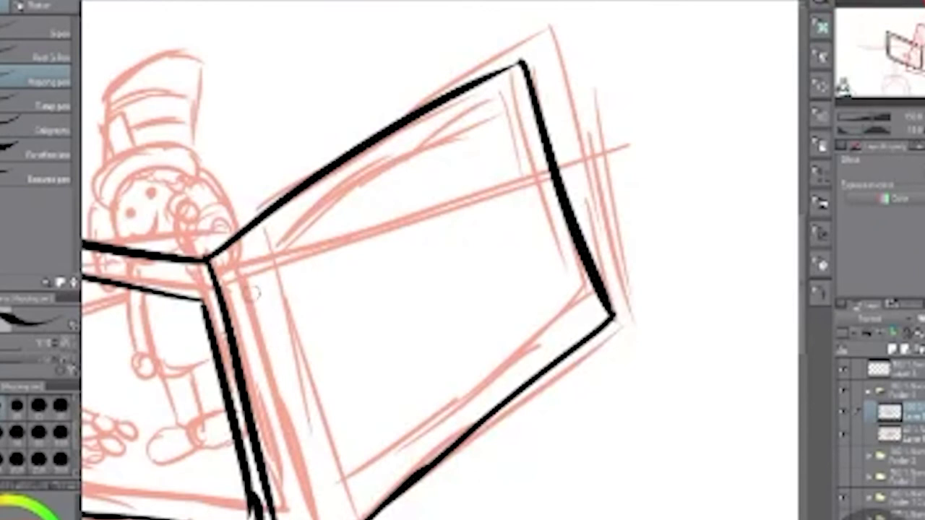
- Ink the inner border lines of the frame's right-hand panel with the Mapping pen, redoing a misplaced stroke
drag(249, 266, 283, 368)
mouse_move(251, 298)
mouse_down()
mouse_move(318, 502)
mouse_move(427, 395)
mouse_up()
key(ctrl+z)
drag(318, 499, 567, 316)
mouse_move(246, 263)
mouse_down()
mouse_move(509, 110)
mouse_move(526, 195)
mouse_up()
- Ink the strap around the dynamite bundle in black, redrawing its first curved edge
scroll(526, 195, down, 5)
scroll(433, 188, up, 1)
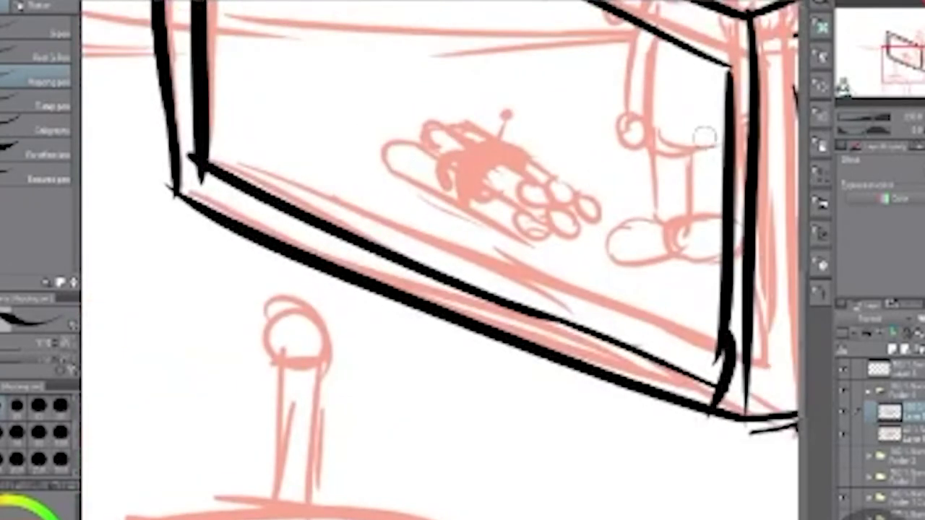
drag(449, 144, 438, 201)
key(ctrl+z)
drag(463, 160, 454, 205)
mouse_move(442, 149)
mouse_down()
mouse_move(430, 173)
mouse_move(491, 192)
mouse_up()
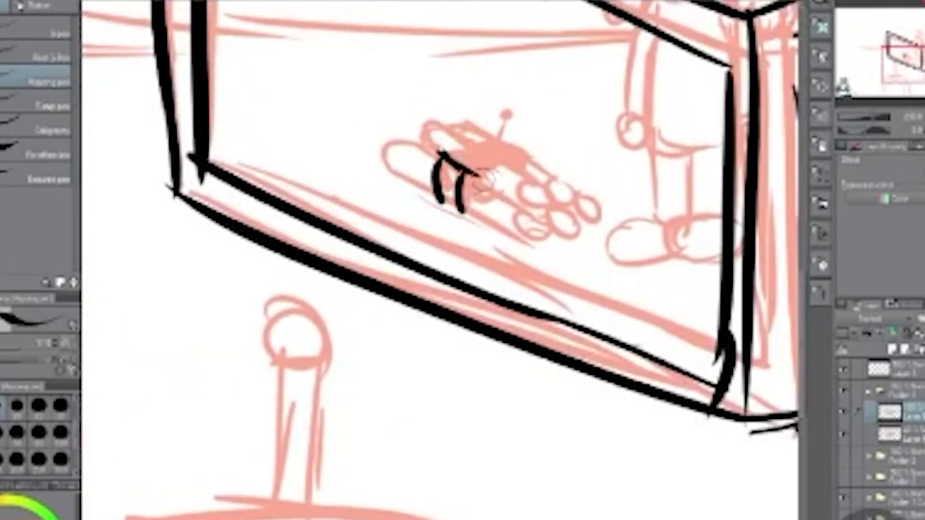
drag(470, 165, 524, 141)
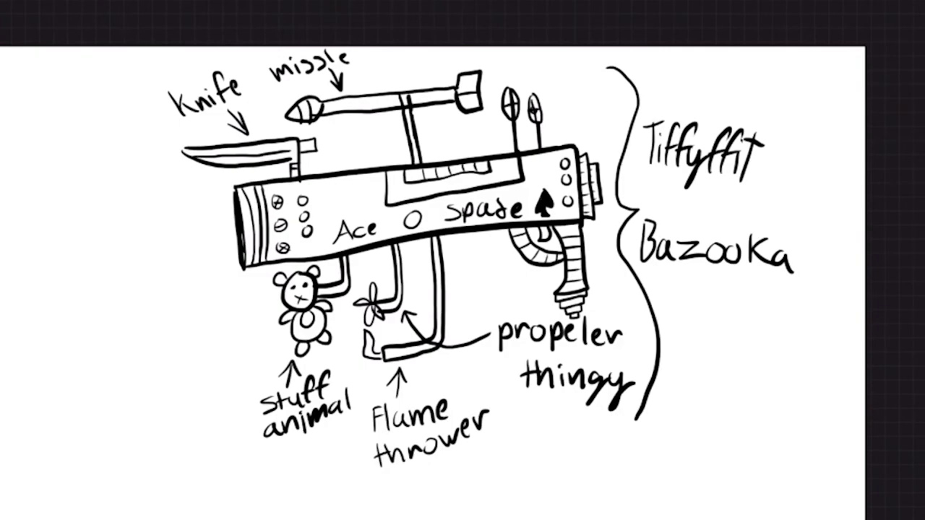
- Hand-letter "Remote TN" across the upper front of the remote control, redrawing the letter after the T
mouse_move(342, 130)
mouse_down()
mouse_move(361, 153)
mouse_move(406, 147)
mouse_up()
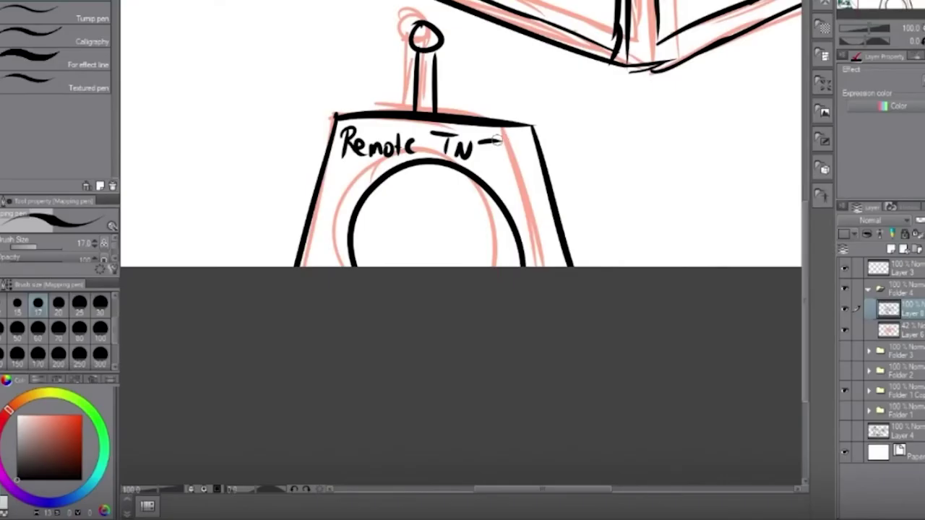
drag(480, 143, 498, 142)
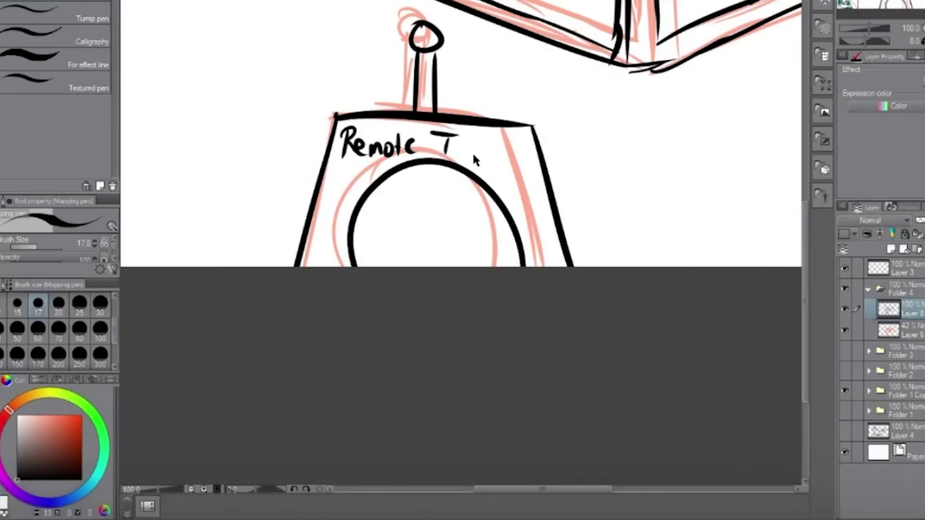
mouse_move(460, 157)
mouse_down()
mouse_move(478, 136)
mouse_move(498, 141)
mouse_up()
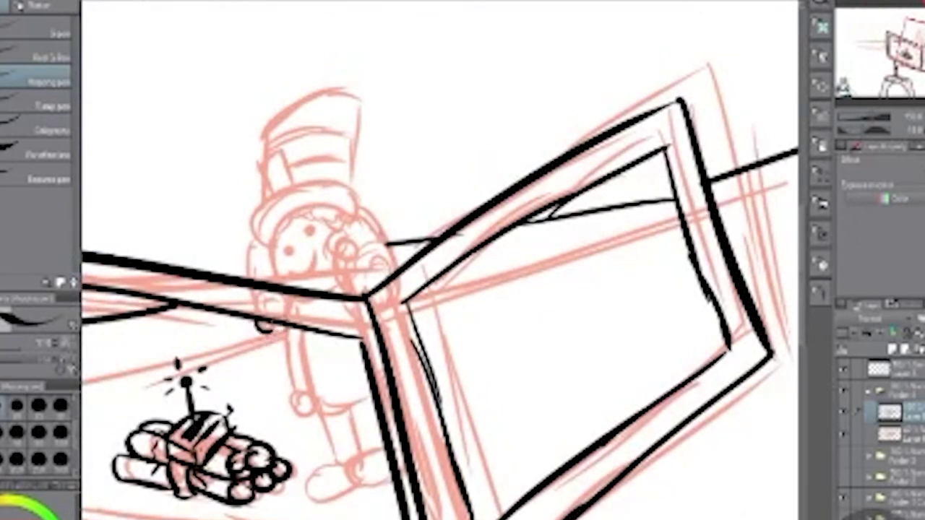
- Ink the top-hat character's hanging arm and hand in black inside the frame, beside the dynamite bundle
mouse_move(282, 329)
mouse_down()
mouse_move(293, 387)
mouse_move(318, 418)
mouse_up()
drag(285, 379, 325, 428)
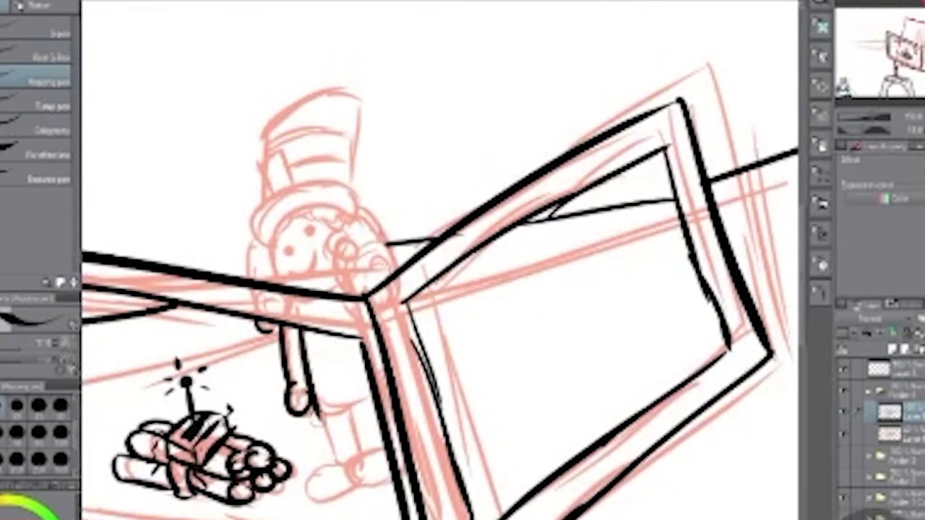